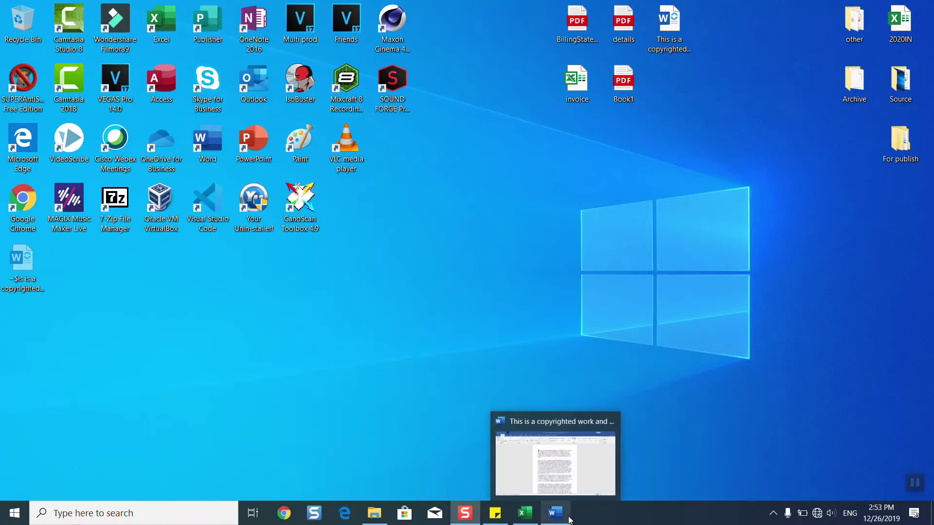
- Bring the Word document forward, select the drop-cap 'T', and show the Insert ribbon
click(555, 513)
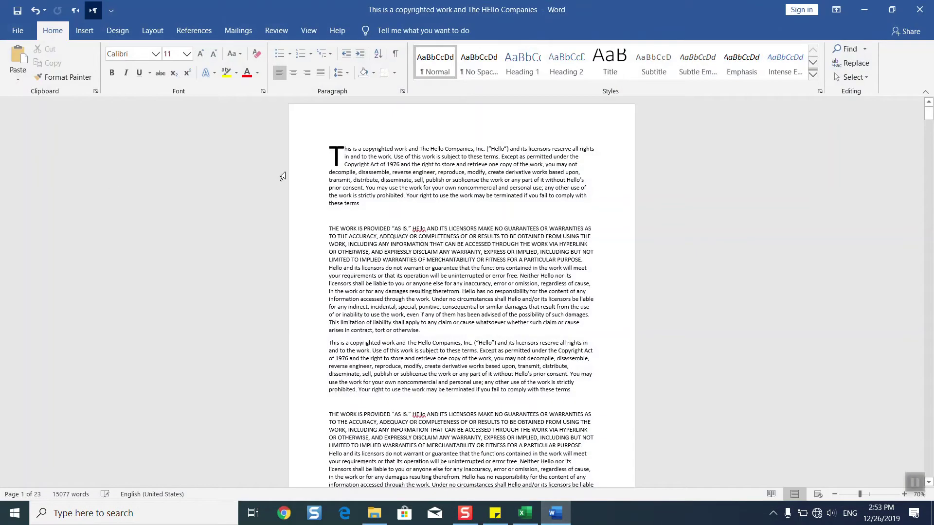
click(337, 156)
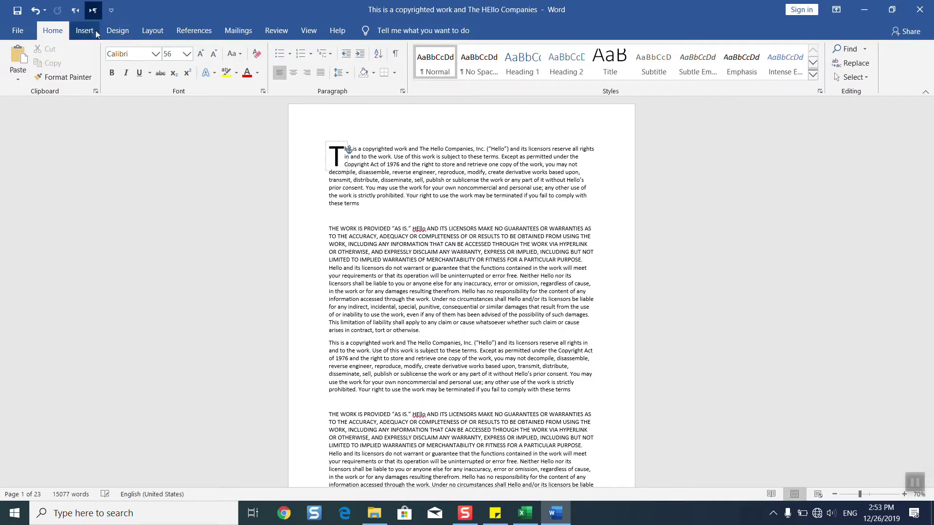
click(85, 30)
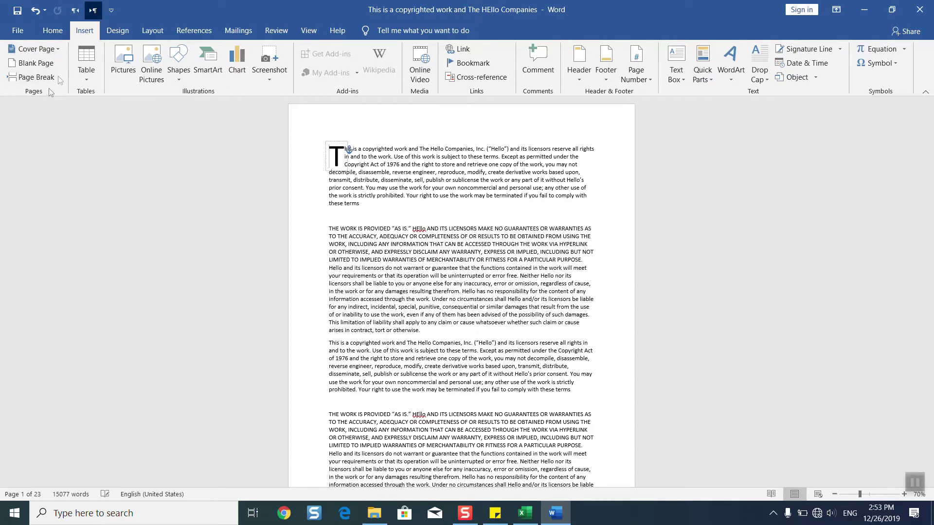
- Open the Cover Page gallery from the Insert ribbon
click(62, 51)
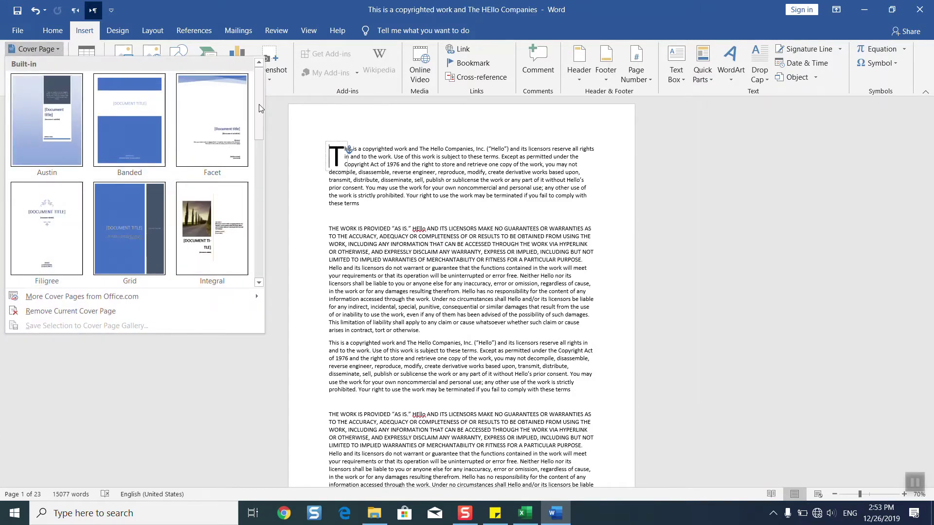
drag(259, 104, 264, 254)
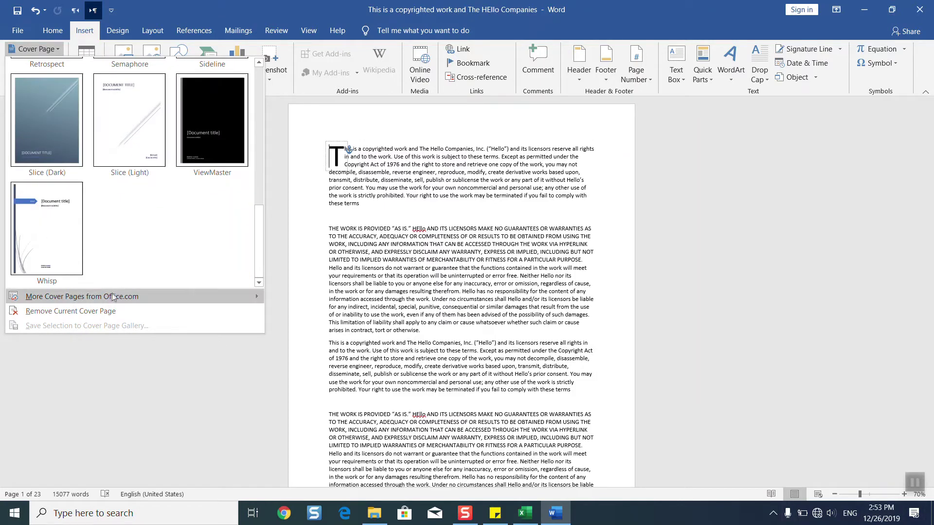
mouse_move(82, 297)
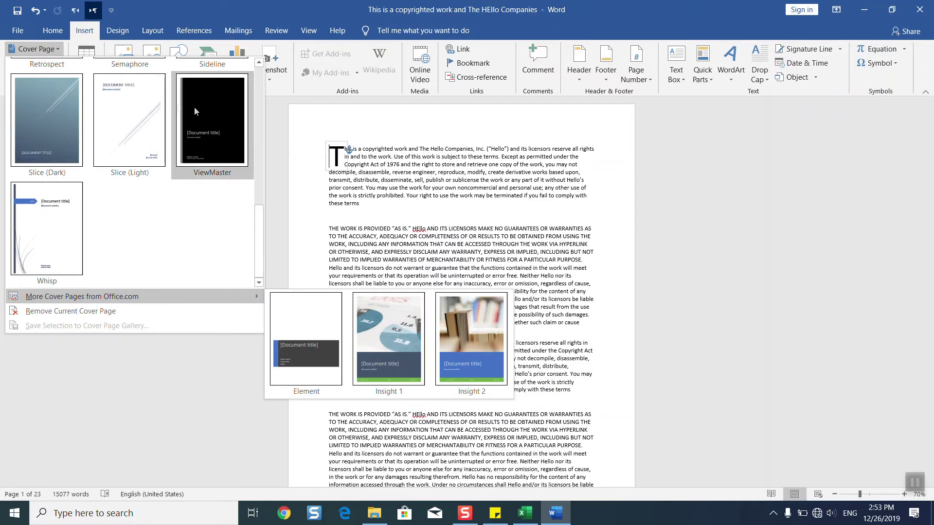
- Insert the Slice (Dark) cover page and check its title and subtitle placeholders
click(29, 118)
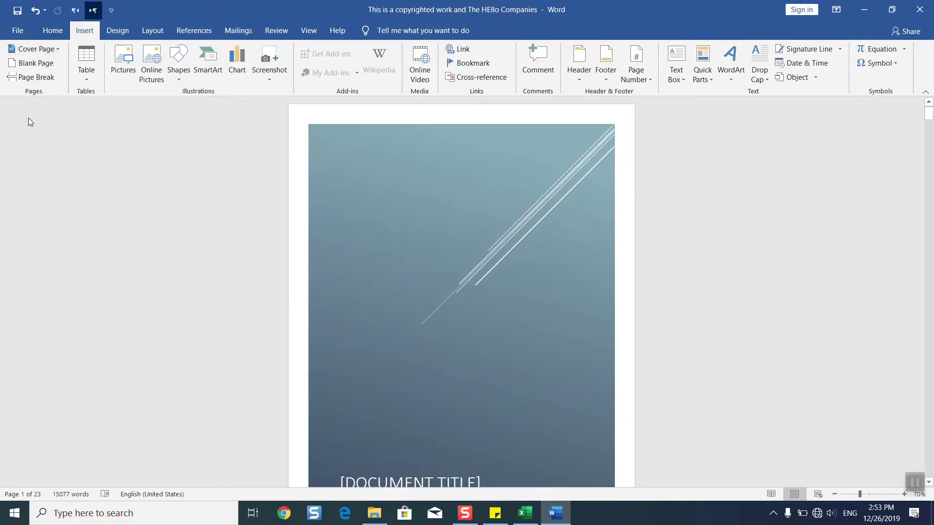
drag(928, 111, 929, 118)
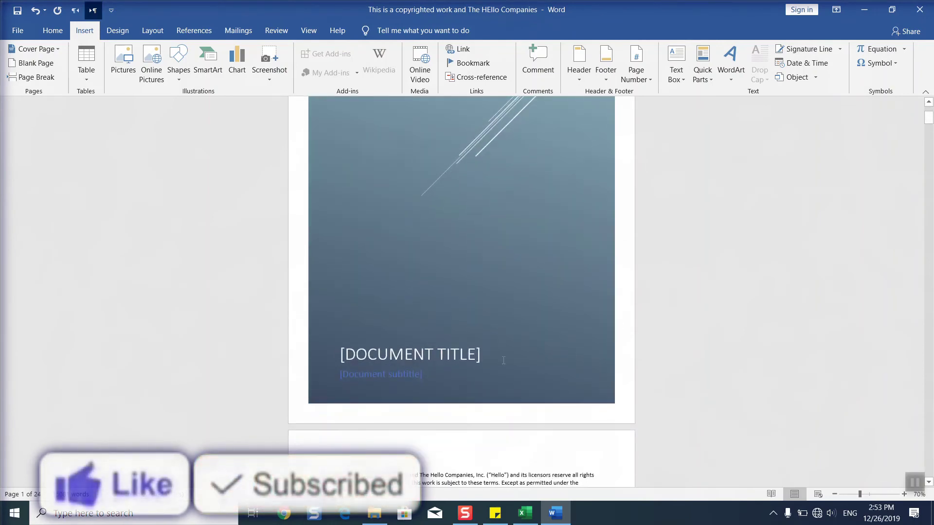
click(467, 356)
click(392, 376)
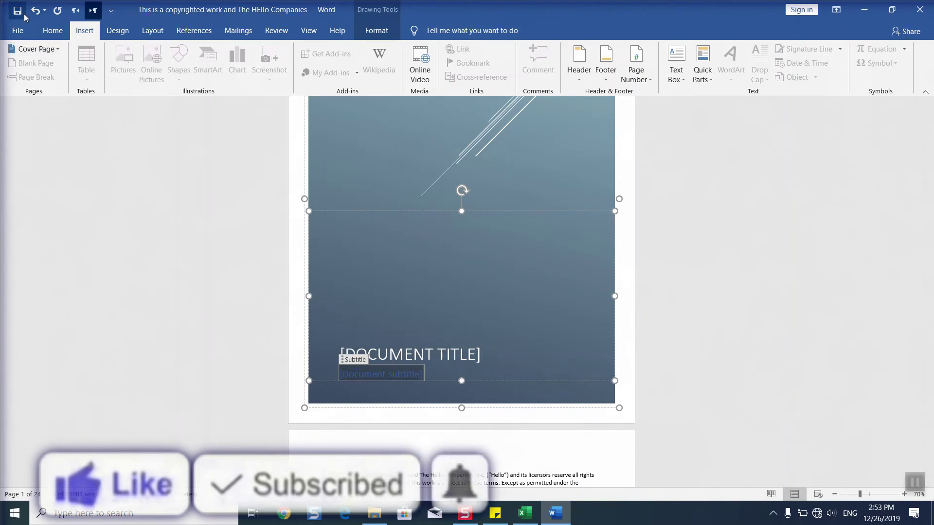
click(766, 127)
scroll(875, 139, up, 1)
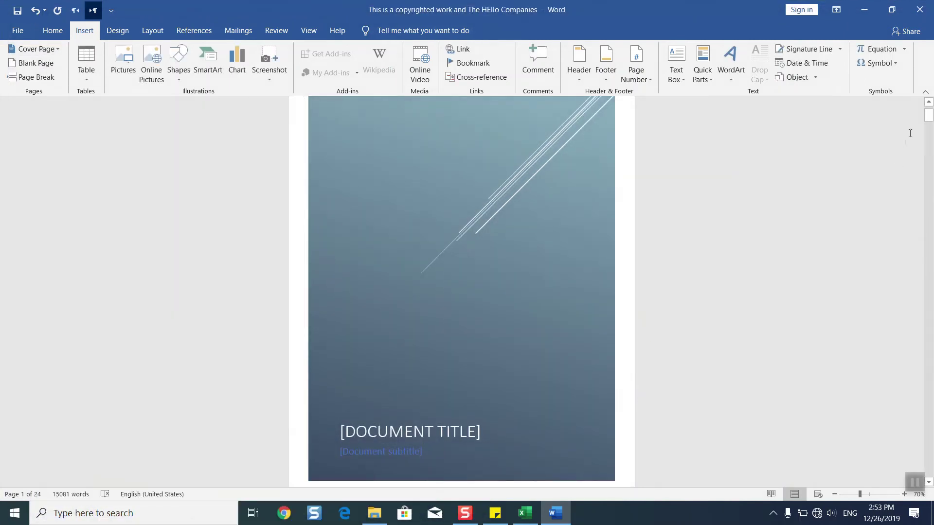
drag(928, 117, 929, 106)
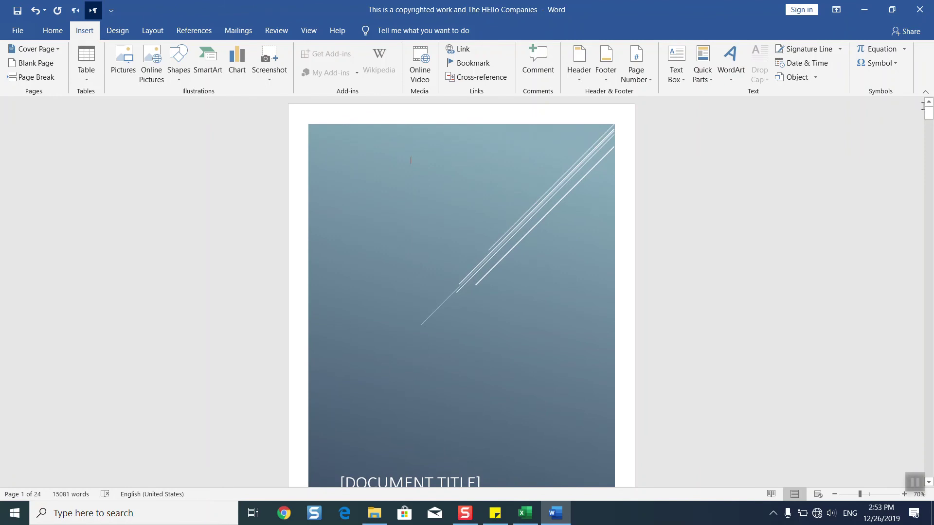